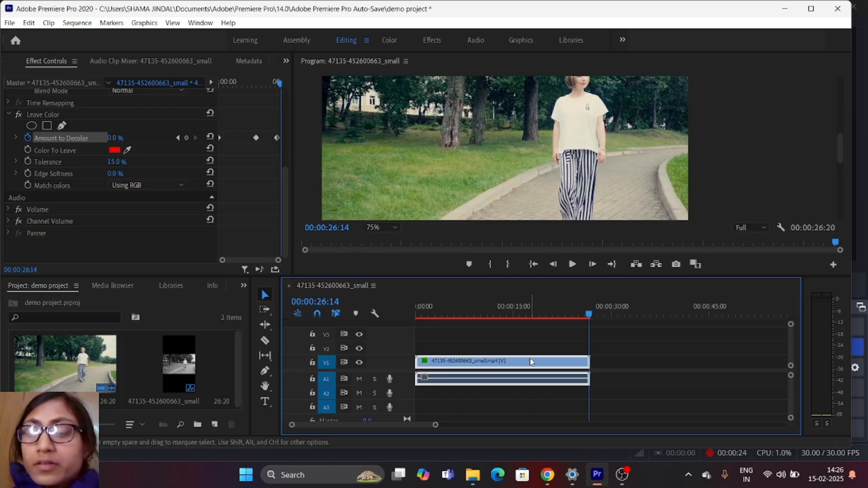
key(Delete)
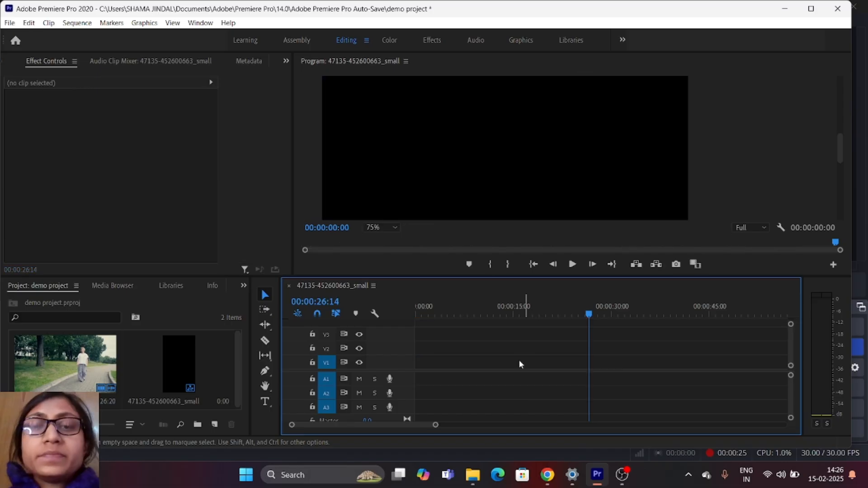
click(104, 343)
drag(210, 374, 429, 365)
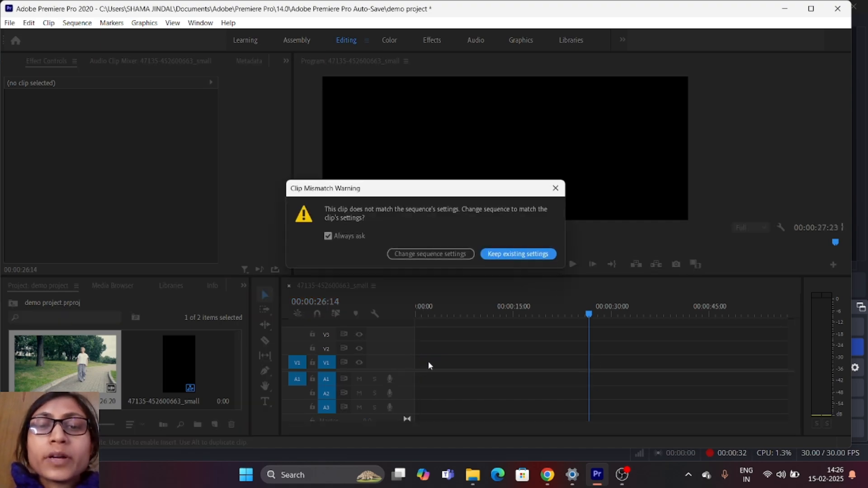
click(442, 253)
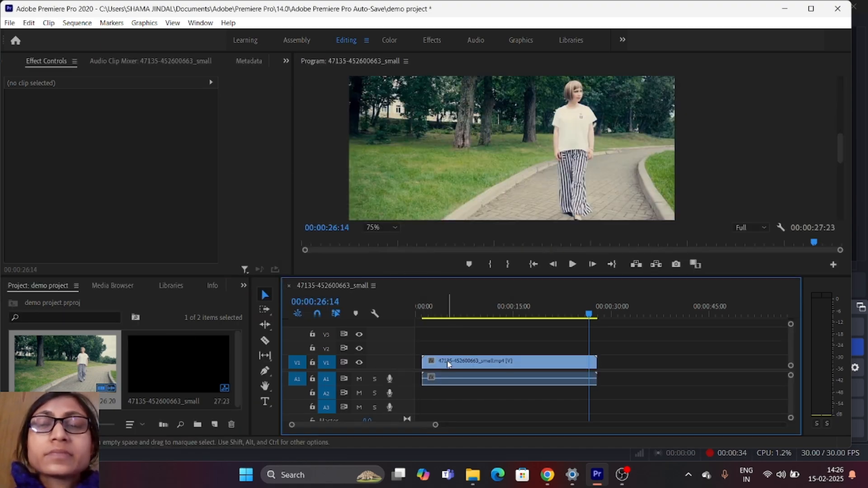
click(448, 364)
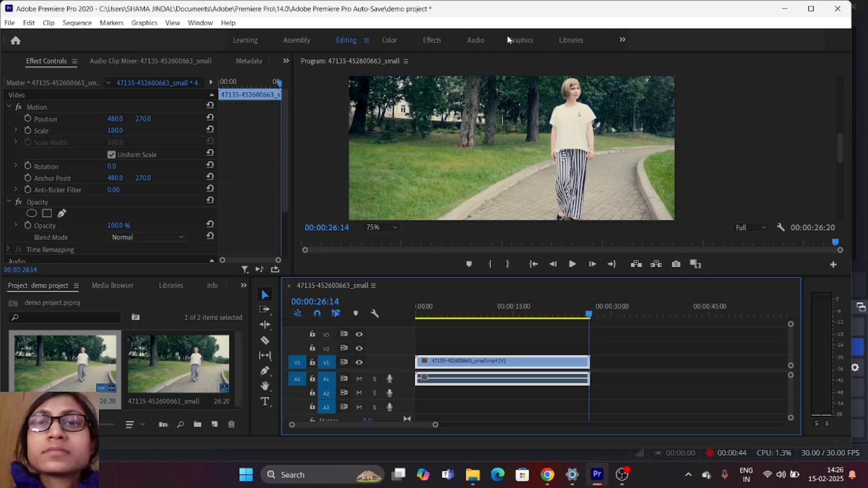
- Find the Leave Color effect by searching for "leave co", apply it to the V1 clip and return to the Editing workspace
click(432, 41)
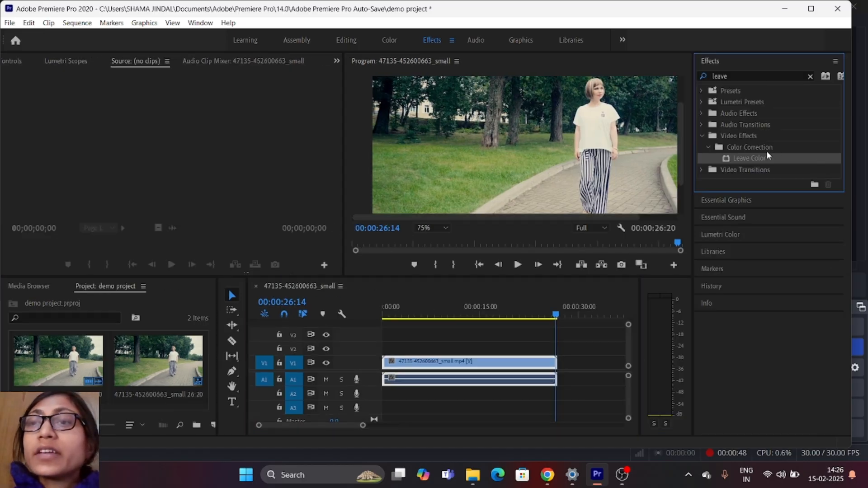
click(749, 75)
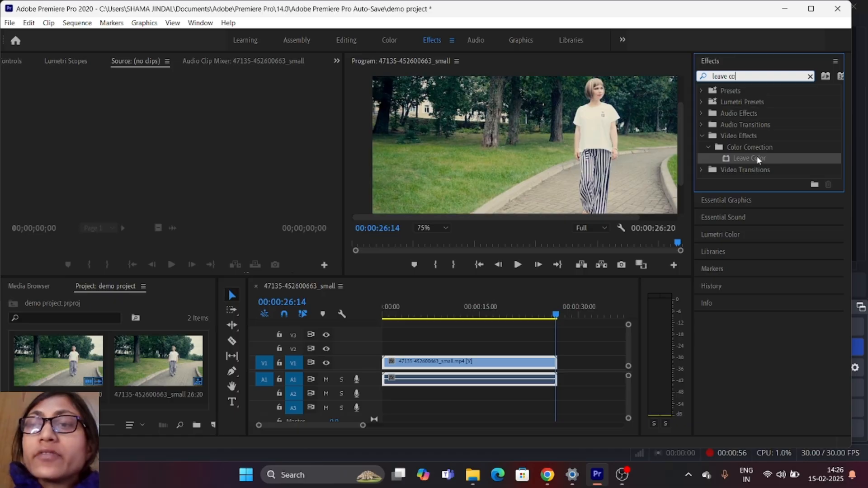
drag(757, 159, 494, 365)
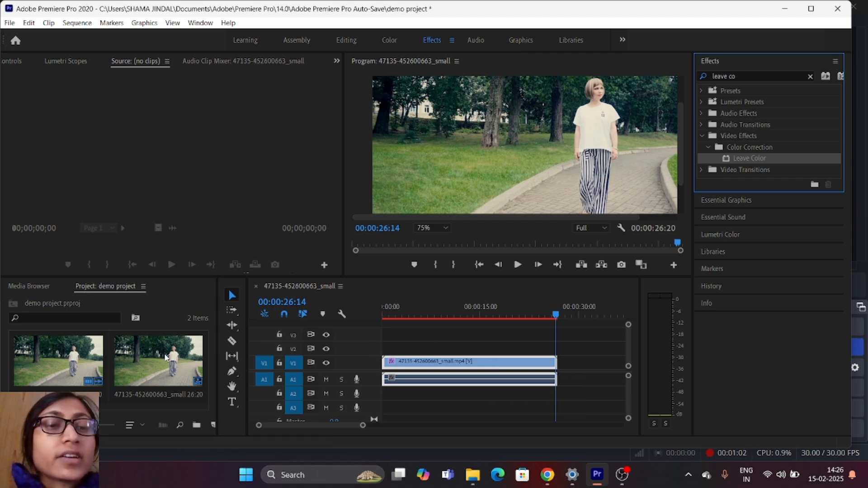
click(352, 41)
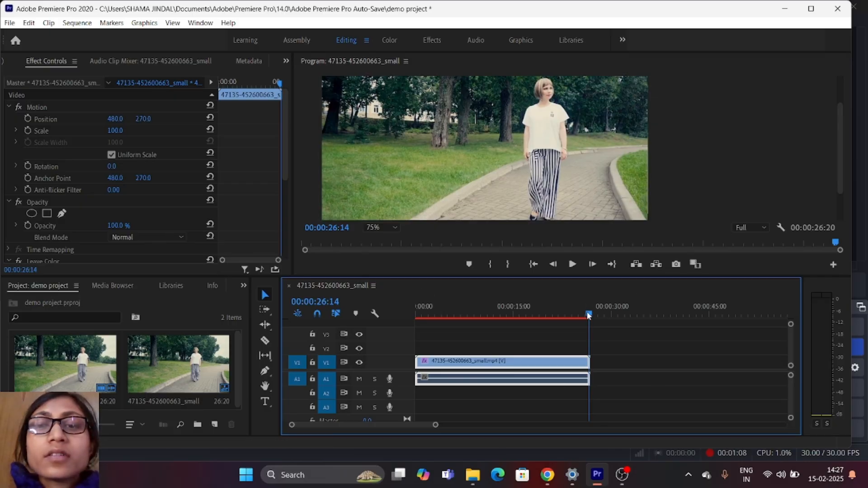
- Enable keyframing for Leave Color's Amount to Decolor at 00:00:00:00 and set it to 100%
drag(588, 315, 411, 321)
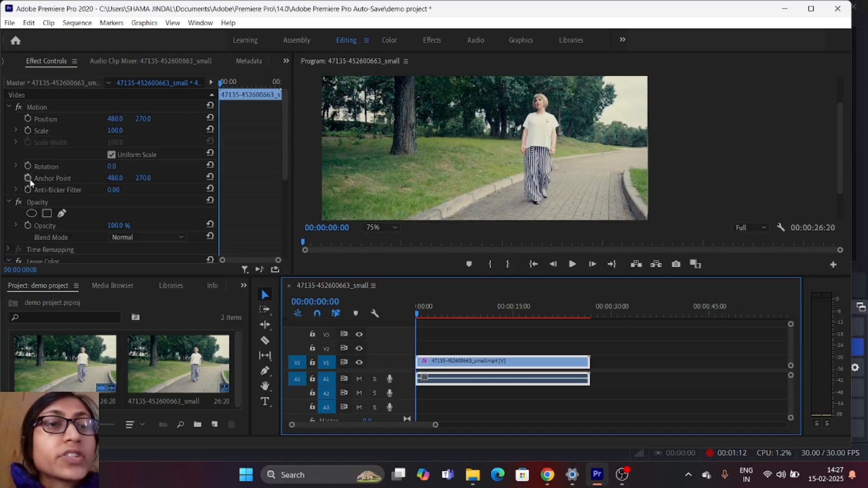
scroll(33, 174, down, 5)
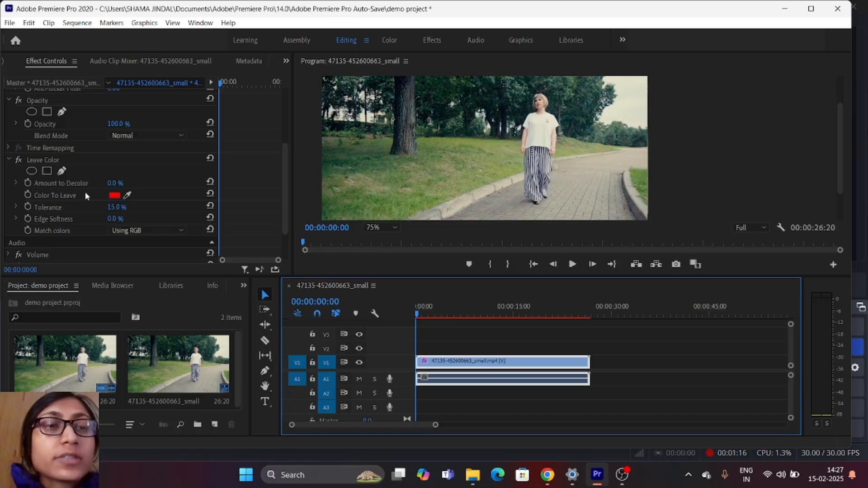
click(28, 183)
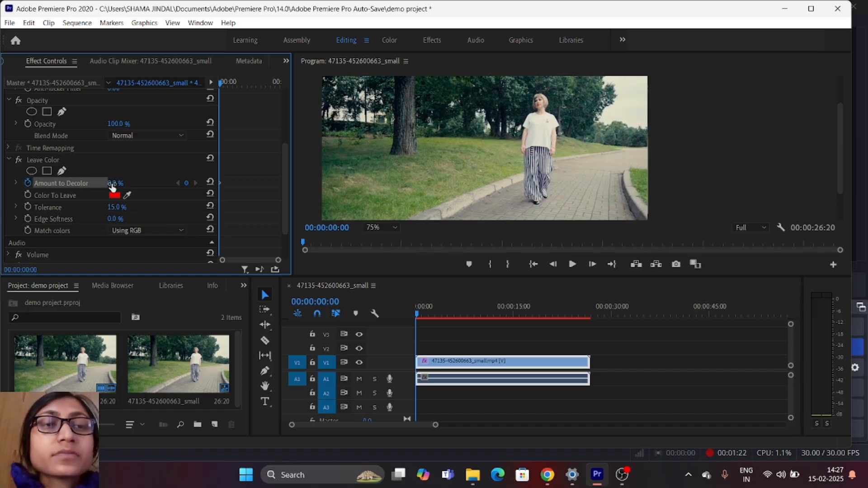
drag(113, 188, 158, 187)
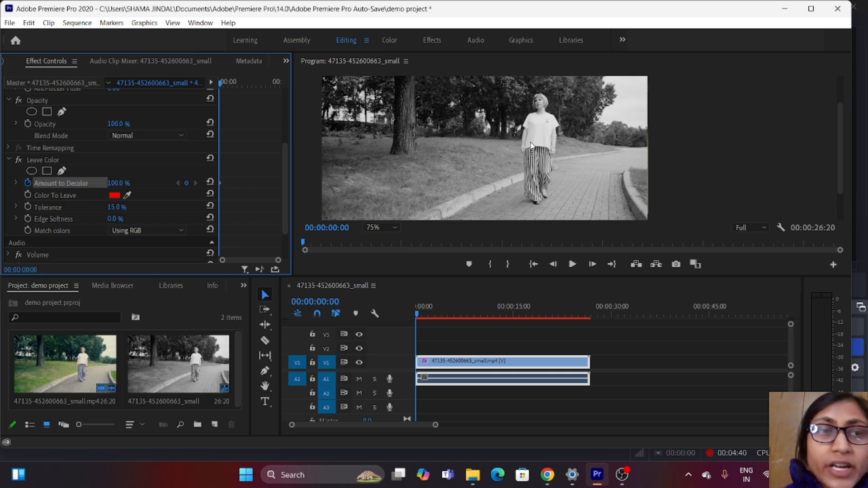
- Keyframe Amount to Decolor at 47% at 00:00:12:13 and at 0% at 00:00:23:09
click(415, 316)
drag(423, 314, 497, 315)
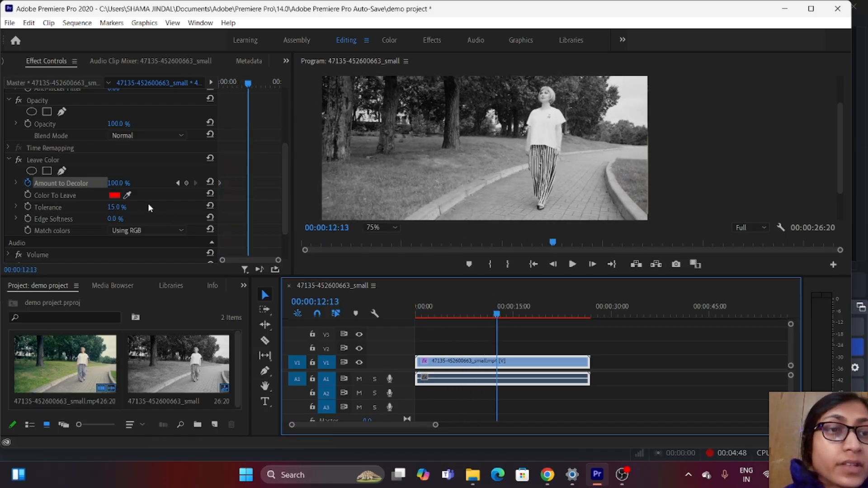
click(119, 183)
click(121, 182)
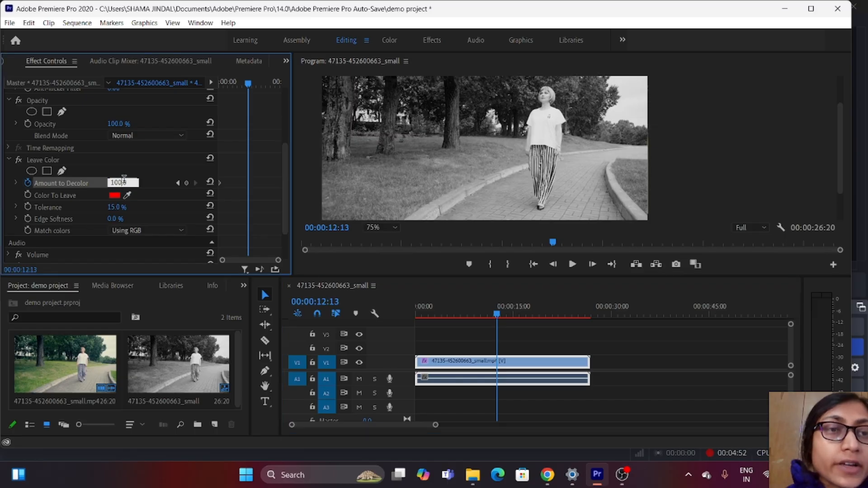
click(139, 181)
drag(131, 183, 124, 183)
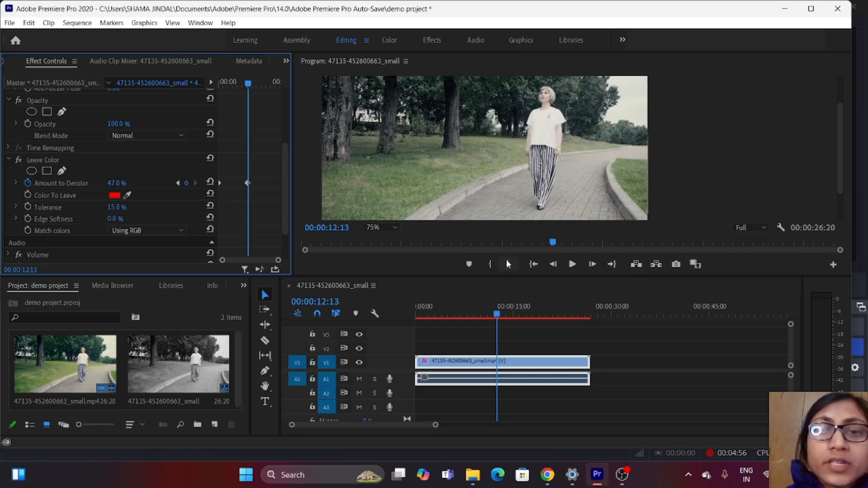
drag(497, 315, 568, 316)
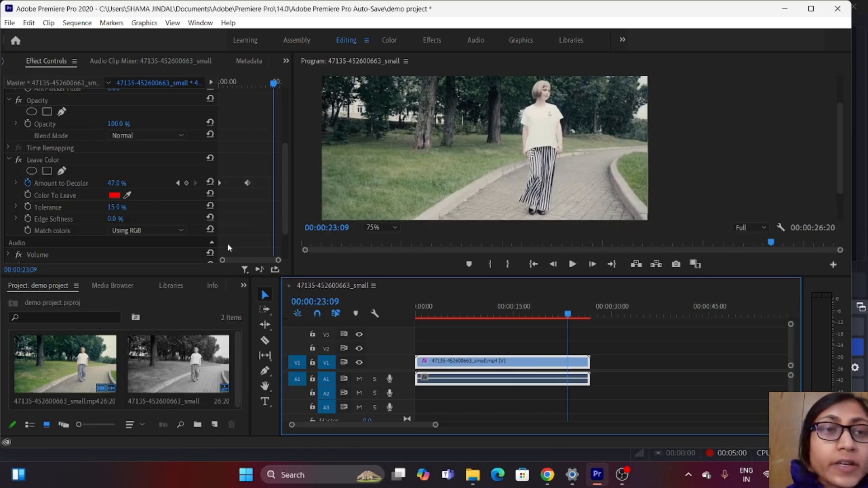
drag(119, 184, 123, 183)
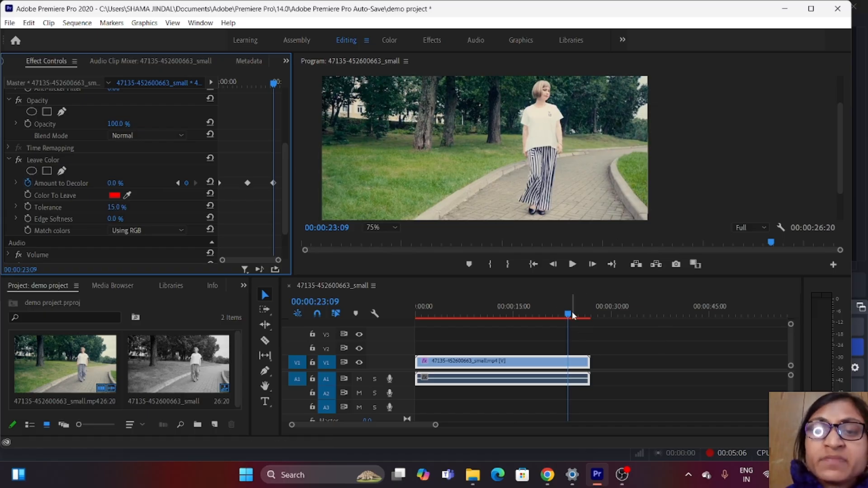
- Play the sequence from the beginning to preview the transition from black and white to full colour
click(551, 316)
drag(552, 316, 406, 334)
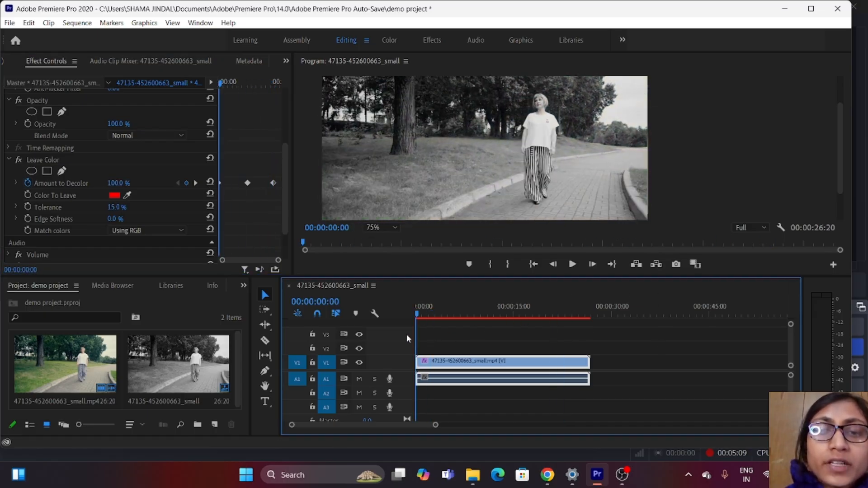
click(579, 265)
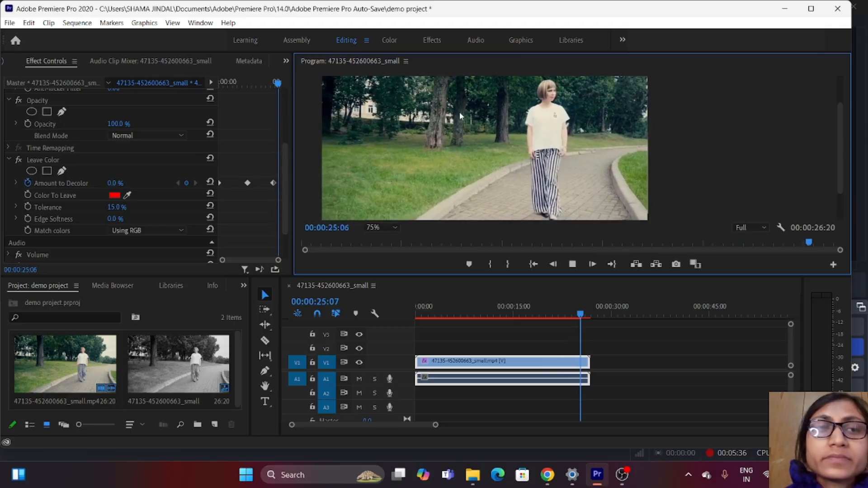
click(572, 263)
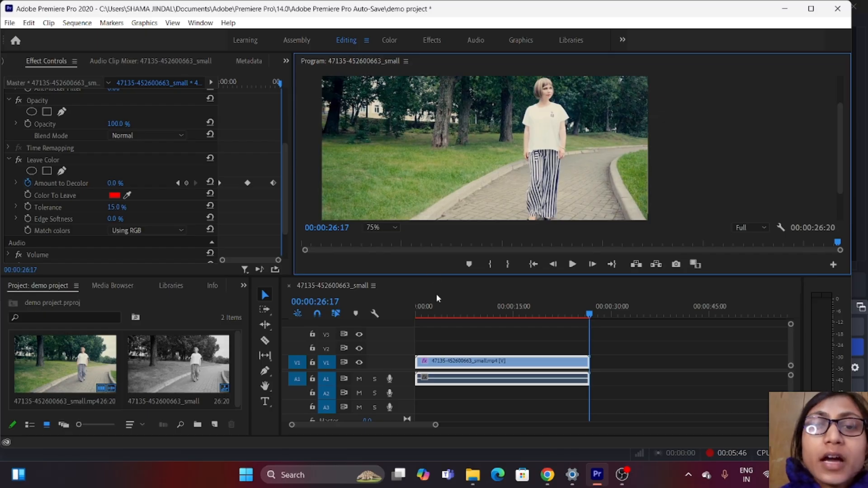
- Sample the woman's cream shirt in the first frame as Leave Color's Color To Leave, and play back the result
drag(589, 314, 405, 327)
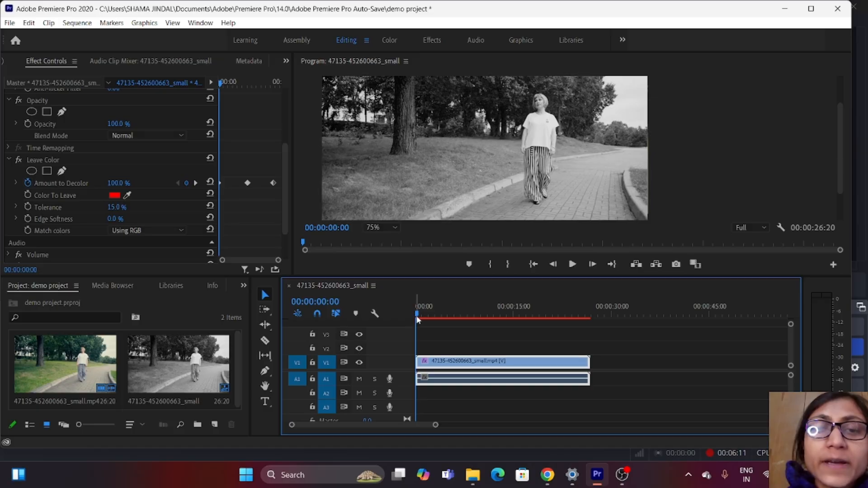
drag(417, 319, 401, 373)
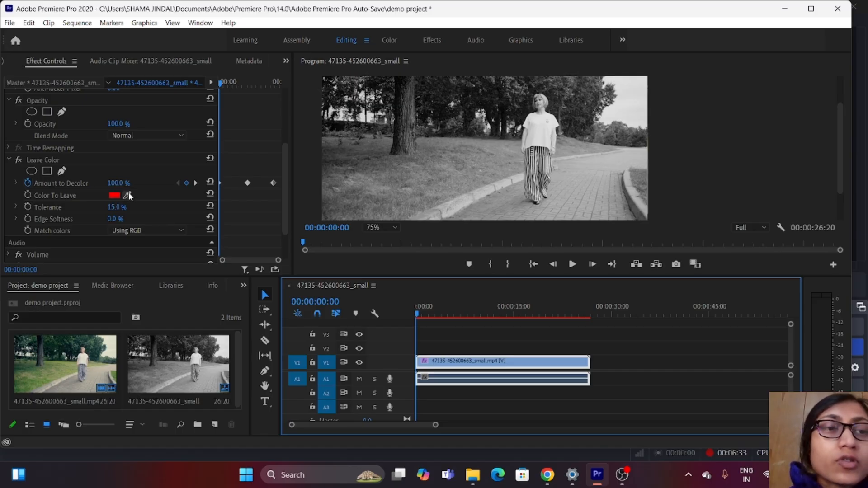
drag(129, 195, 132, 190)
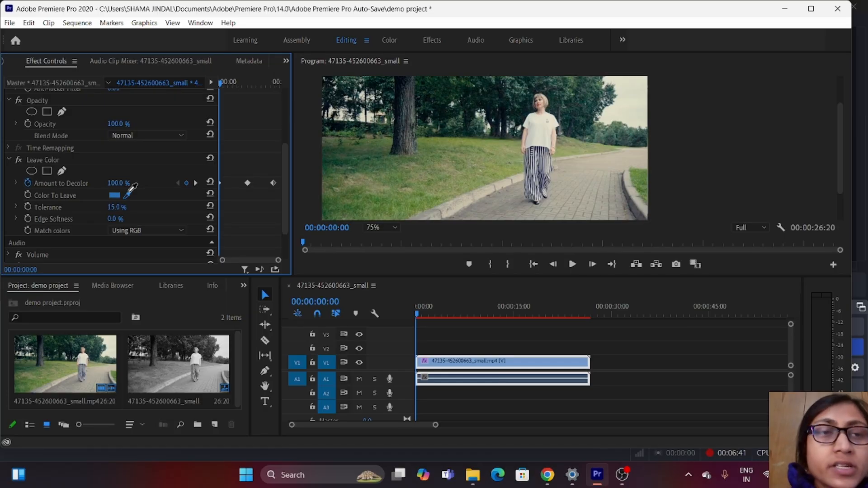
drag(442, 170, 162, 182)
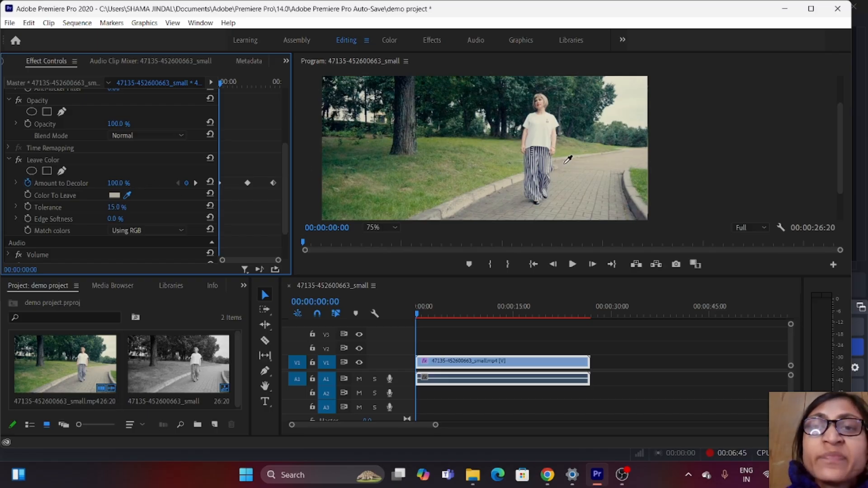
drag(568, 159, 514, 147)
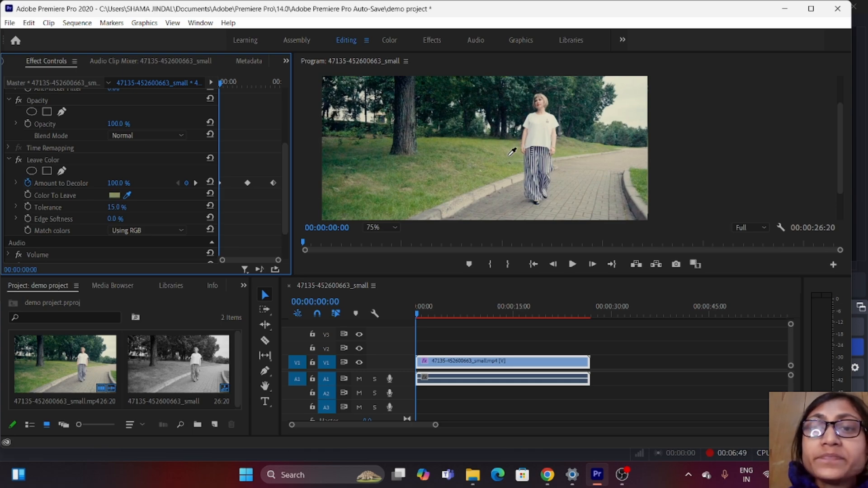
drag(547, 154, 538, 135)
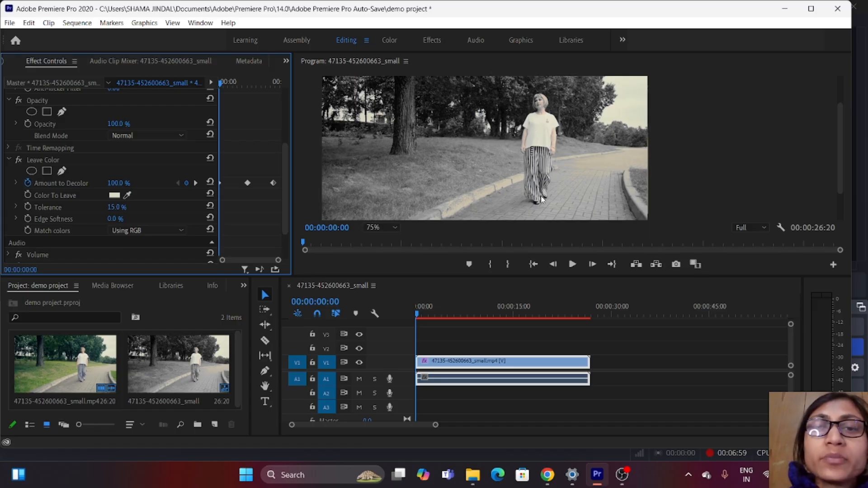
click(572, 264)
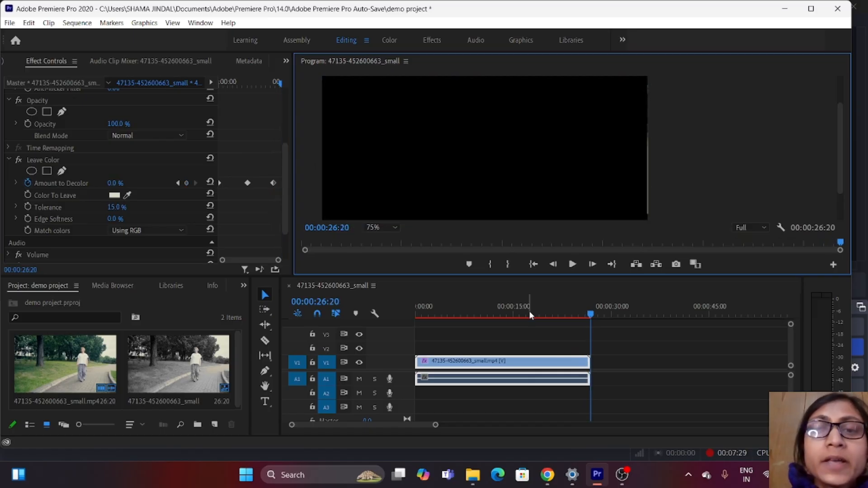
click(571, 264)
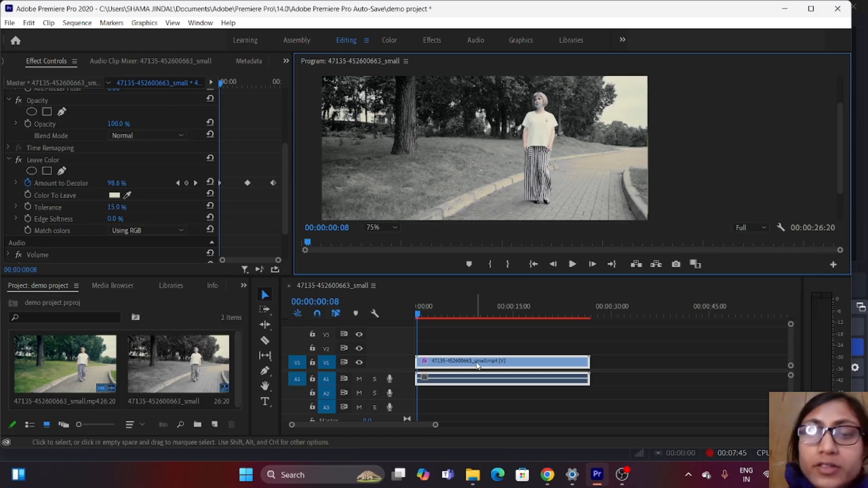
key(Delete)
right_click(180, 311)
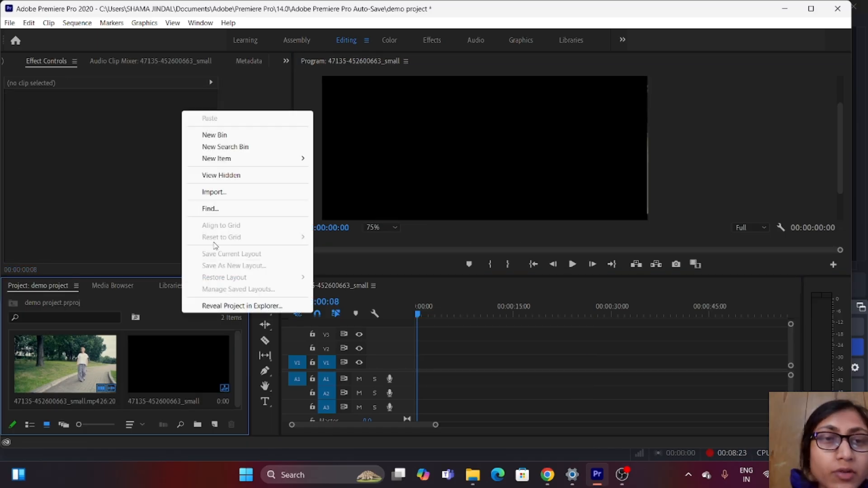
click(231, 195)
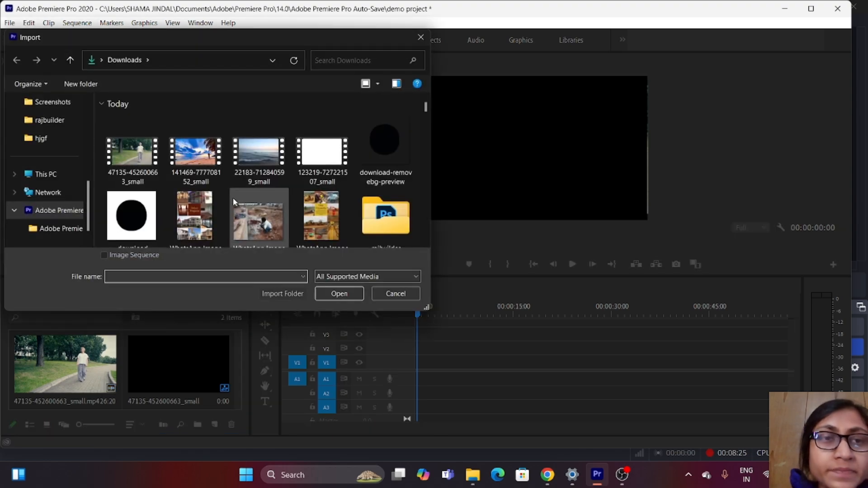
click(209, 168)
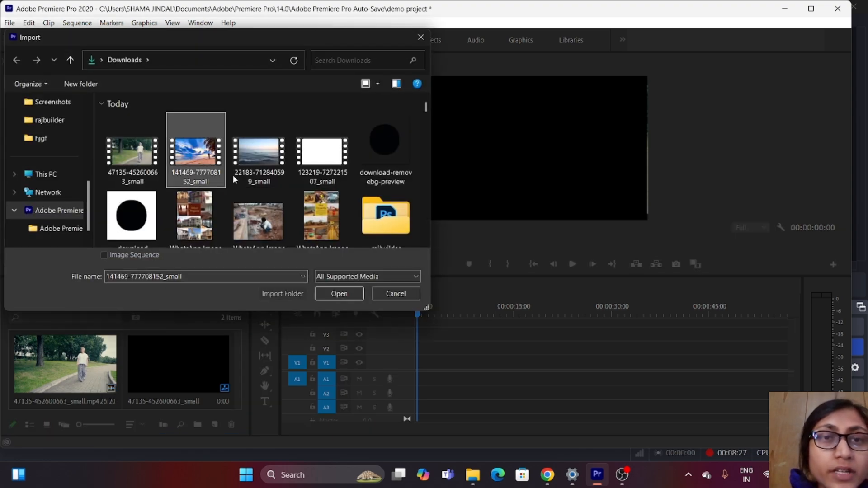
click(348, 292)
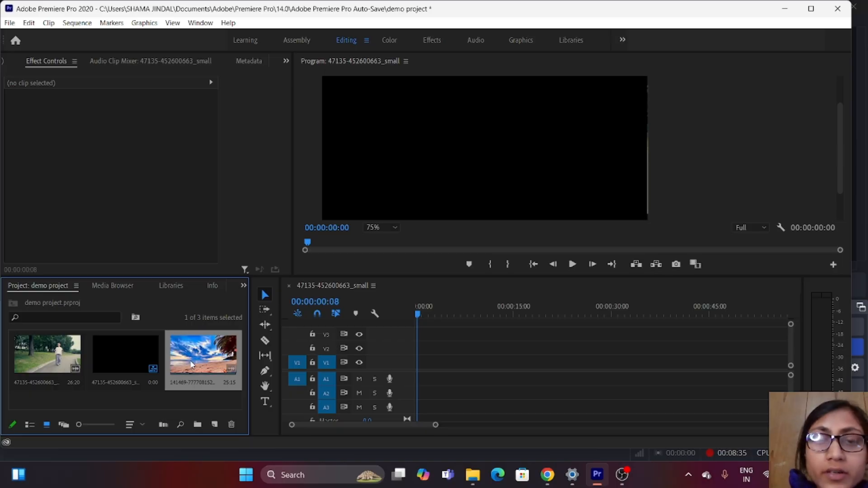
- Place the imported beach clip at the start of V1, change the sequence settings to match it, and select the clip
drag(197, 355, 416, 375)
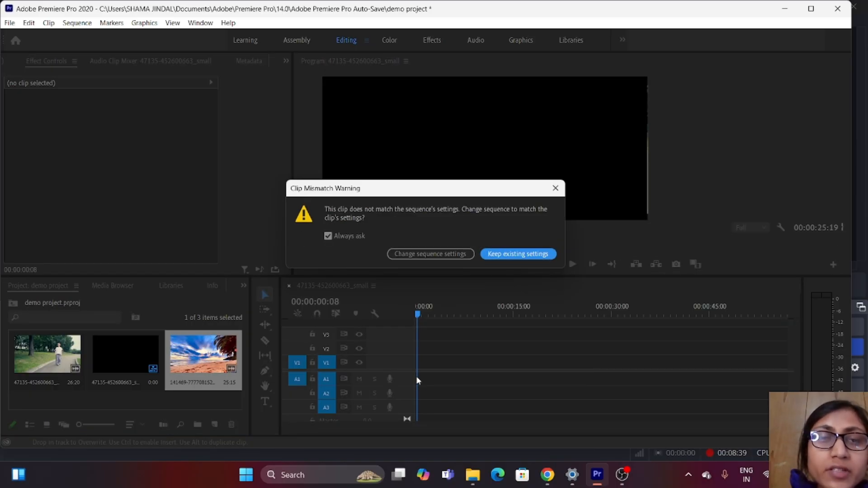
click(435, 254)
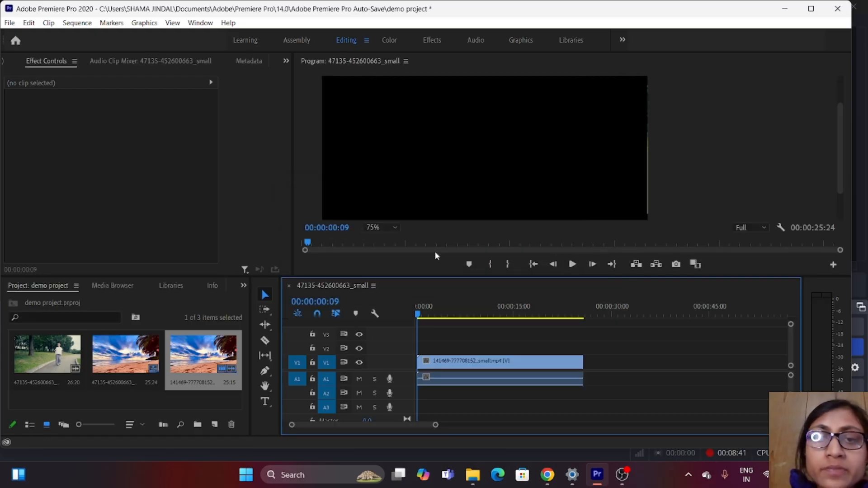
click(468, 365)
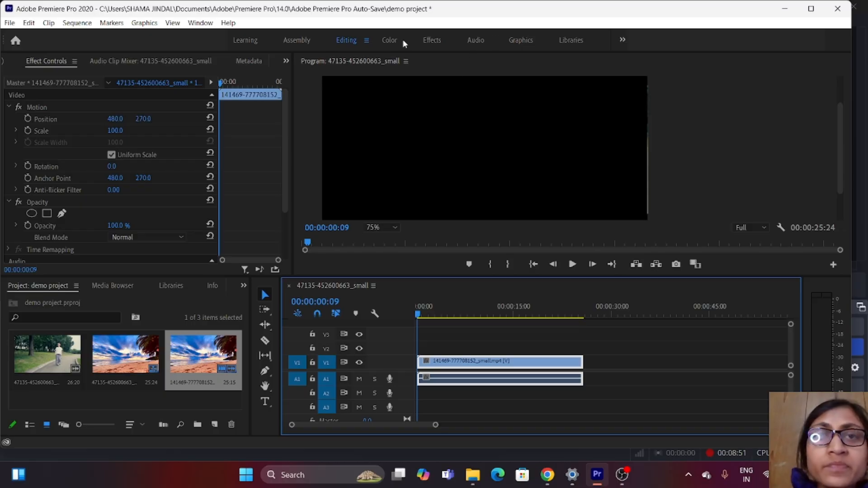
- Find the Leave Color effect, apply it to the beach clip on V1, and render the sequence
click(425, 39)
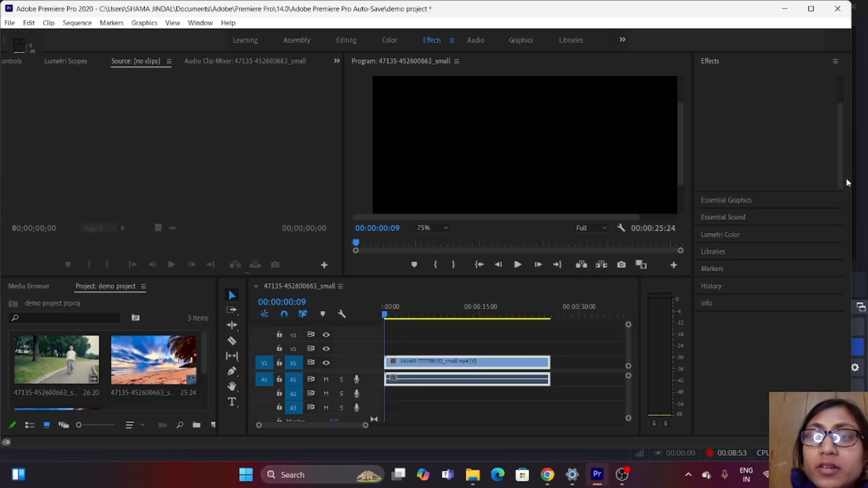
click(749, 75)
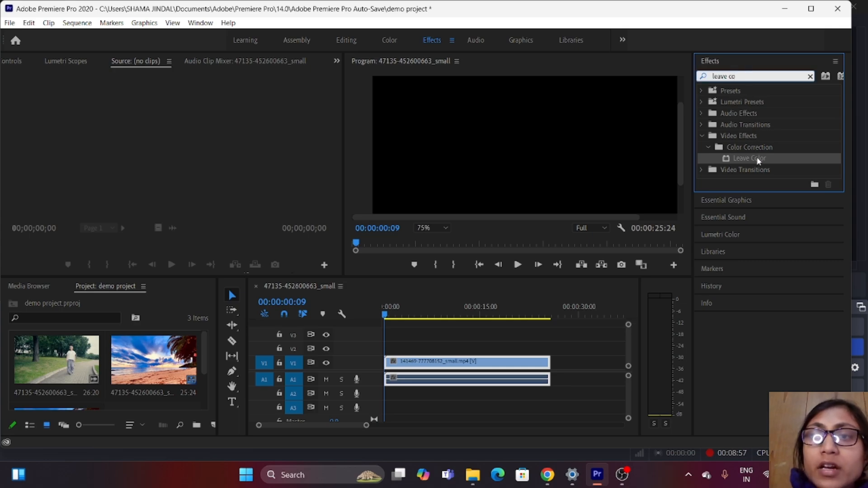
drag(758, 161, 512, 366)
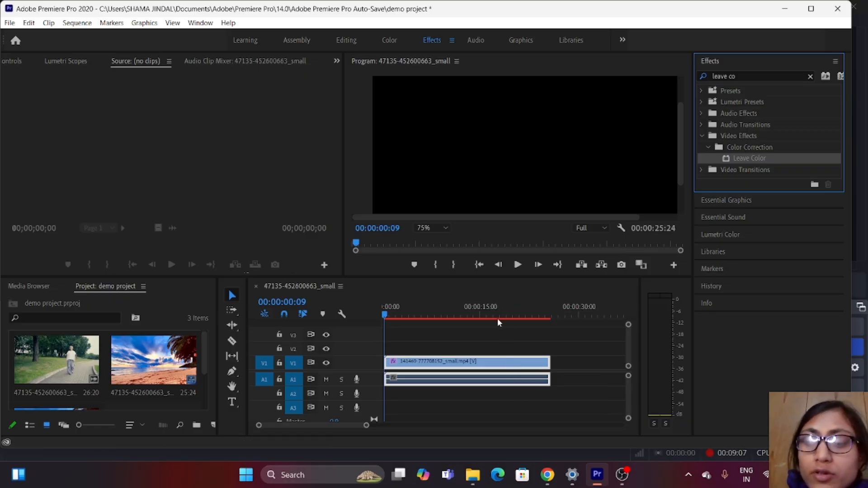
key(Return)
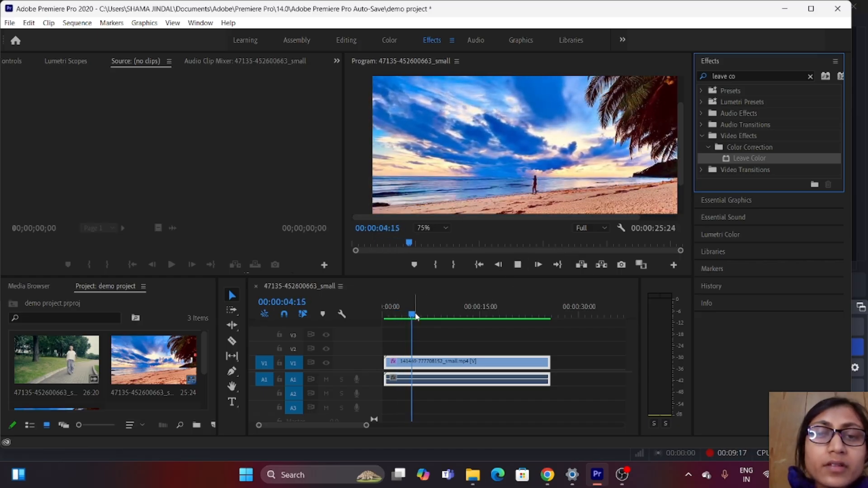
- Keyframe Leave Color's Amount to Decolor at 47% at 00:00:11:23 and at 100% at 00:00:23:08
click(414, 316)
drag(412, 316, 459, 322)
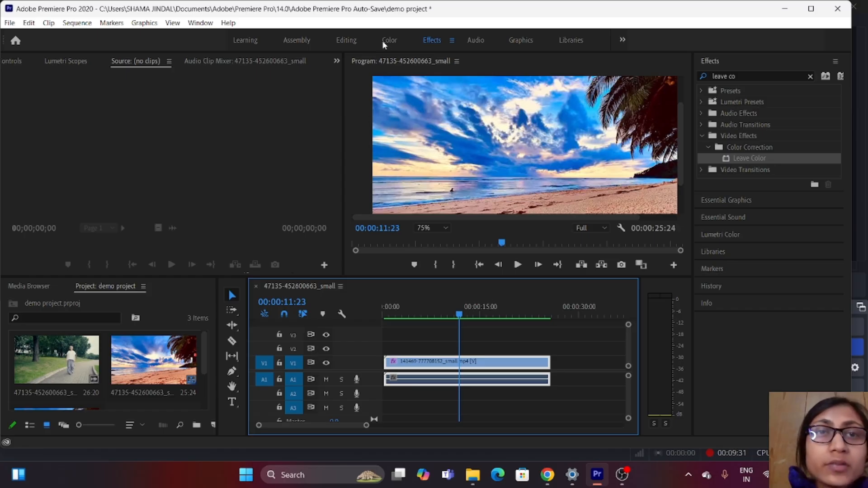
click(350, 39)
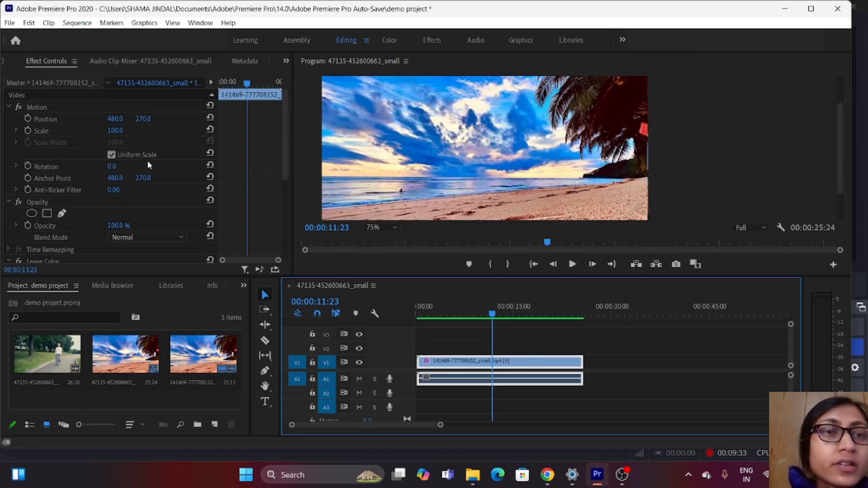
scroll(130, 199, down, 5)
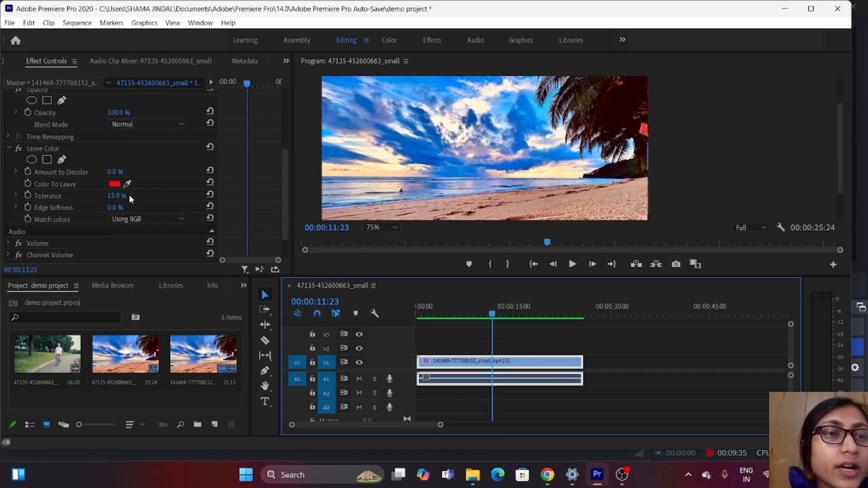
click(25, 170)
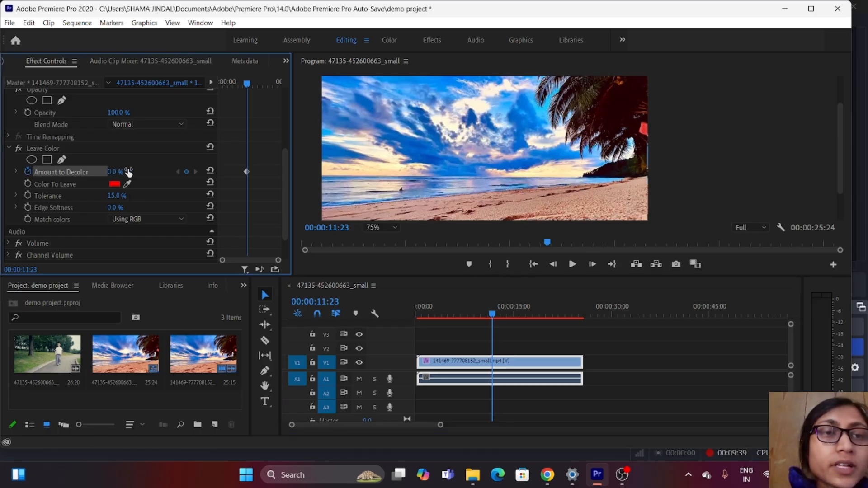
drag(113, 172, 120, 172)
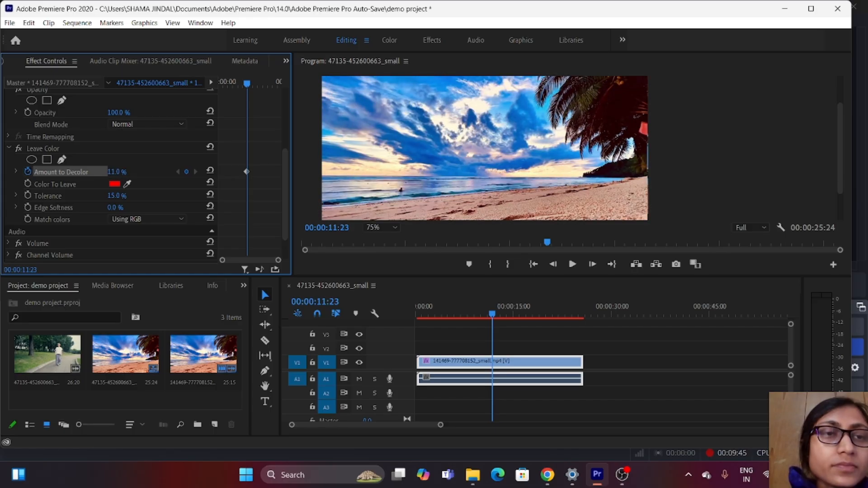
drag(125, 172, 158, 171)
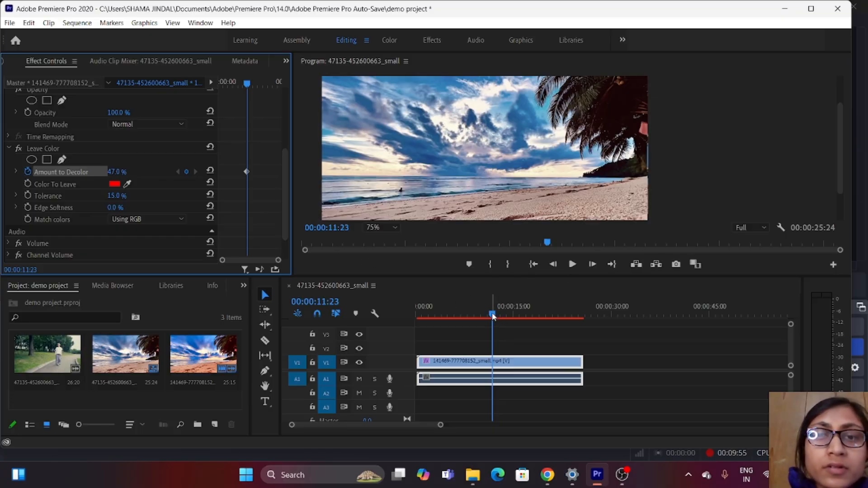
drag(493, 316, 568, 325)
drag(109, 173, 123, 171)
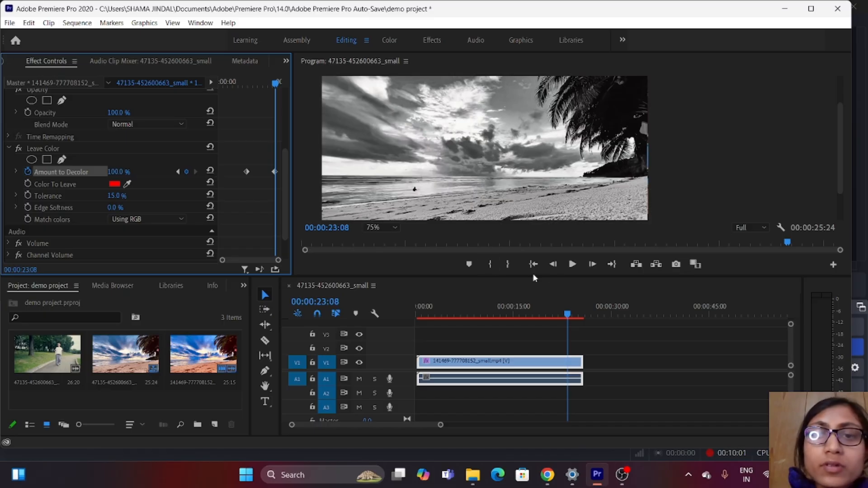
- Play and scrub the beach clip from near its start to preview the keyframed decoloring
drag(568, 316, 411, 330)
click(568, 265)
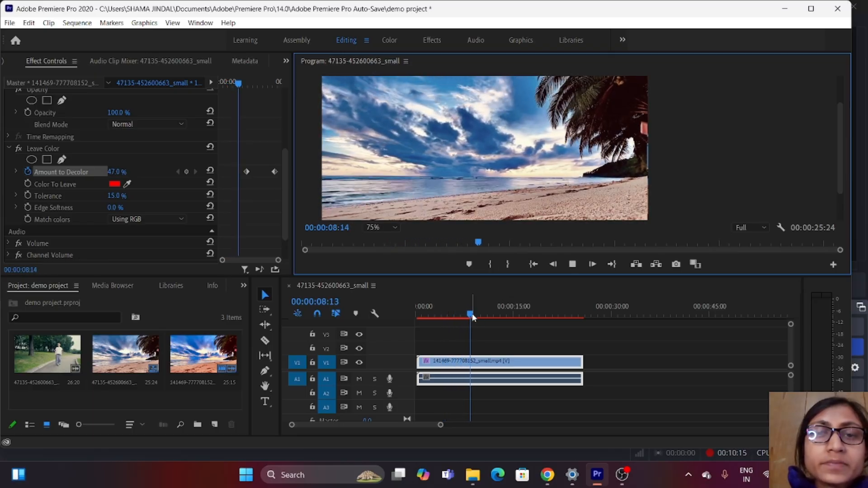
drag(470, 316, 425, 324)
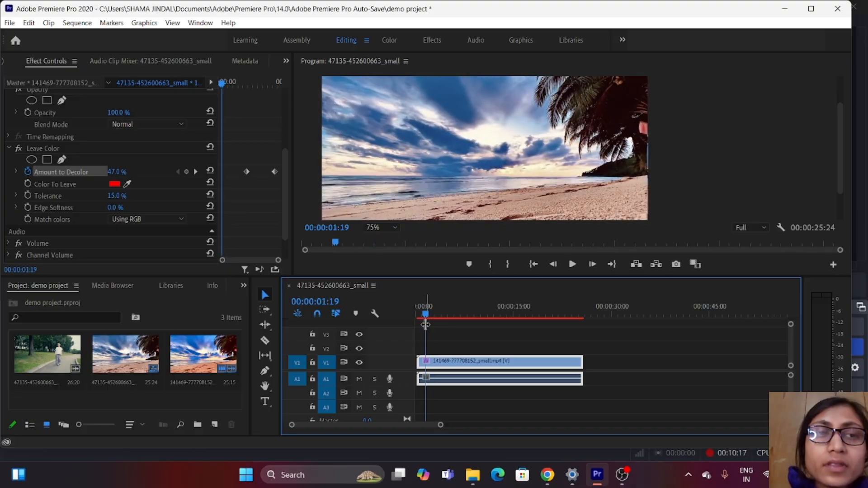
click(569, 263)
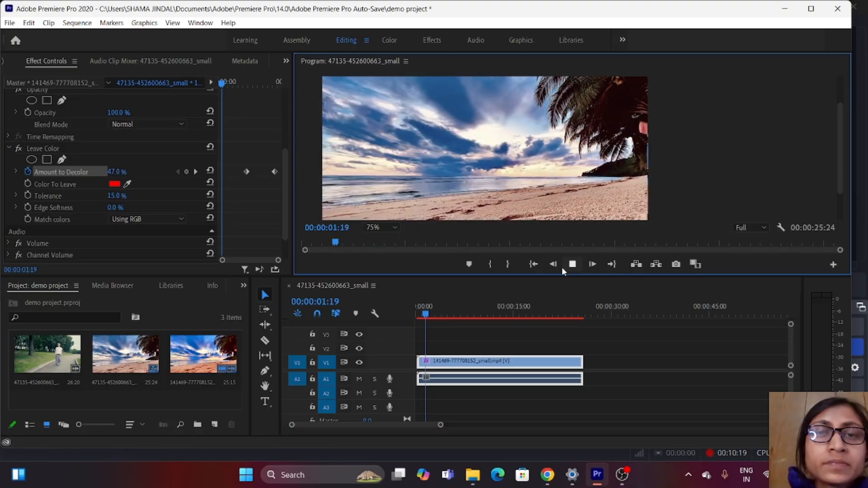
click(434, 313)
drag(440, 315, 472, 328)
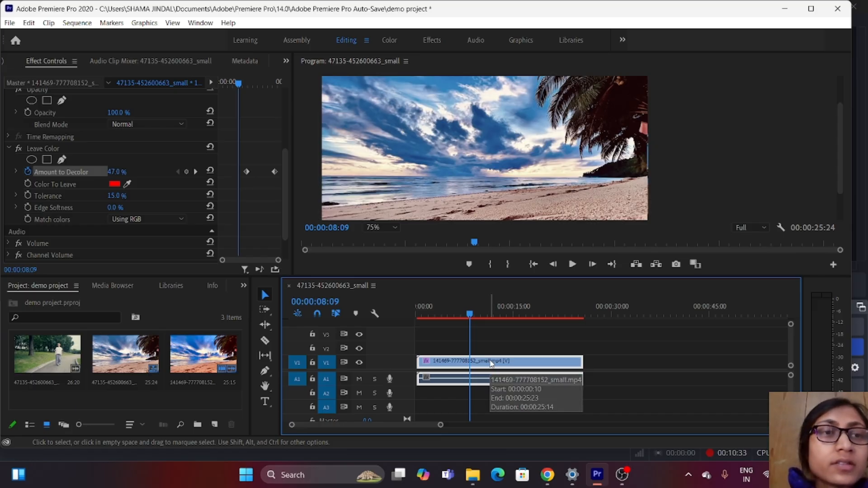
drag(470, 314, 412, 330)
drag(438, 327, 447, 331)
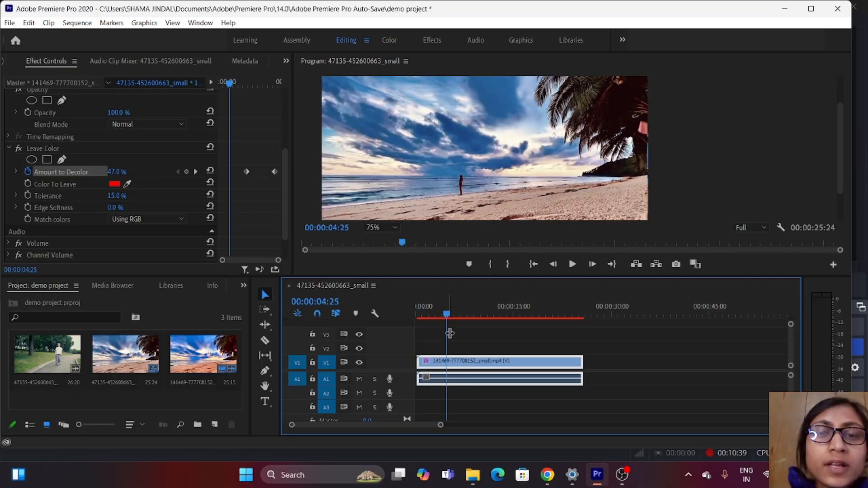
- Replace the timeline clip with a fresh copy of the beach clip at the start of V2 and apply Leave Color to it
key(Delete)
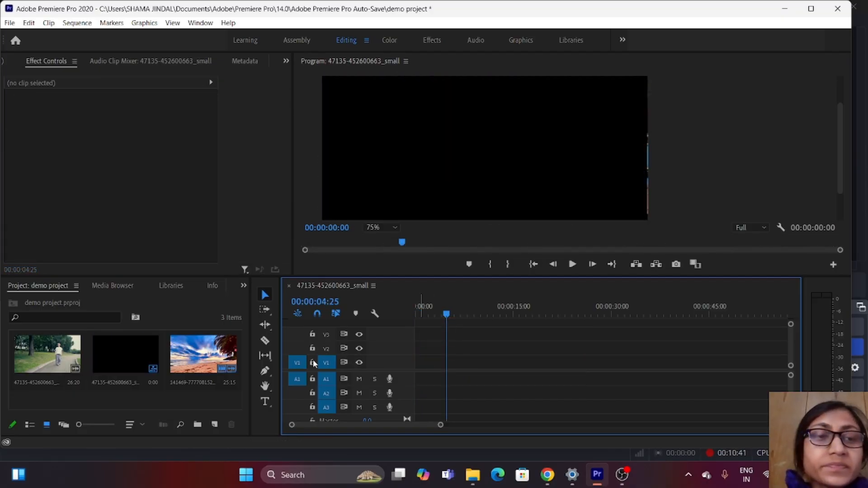
drag(200, 357, 415, 348)
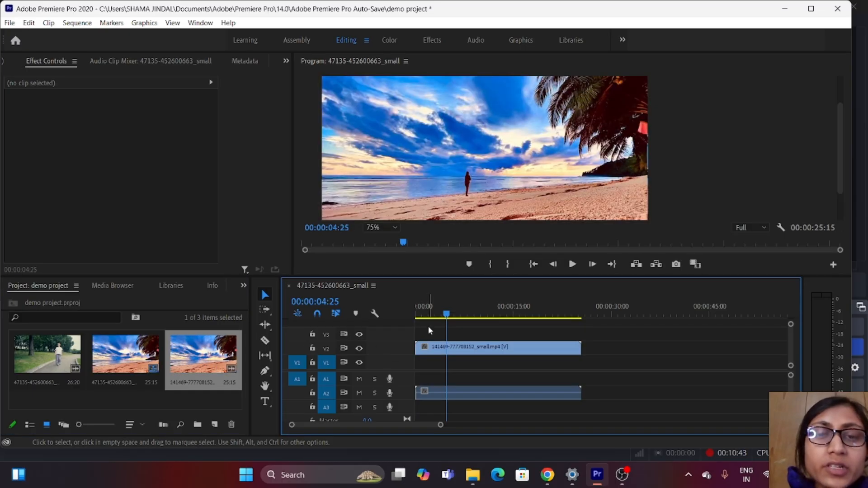
click(471, 38)
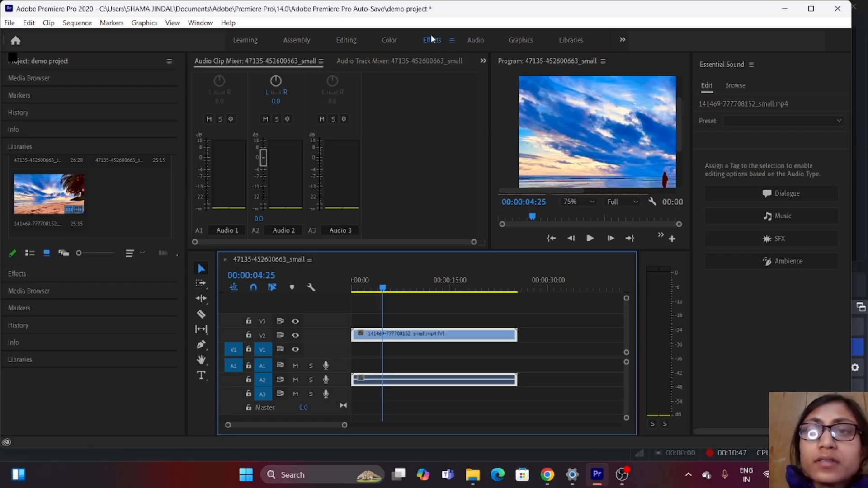
click(431, 39)
drag(748, 158, 503, 347)
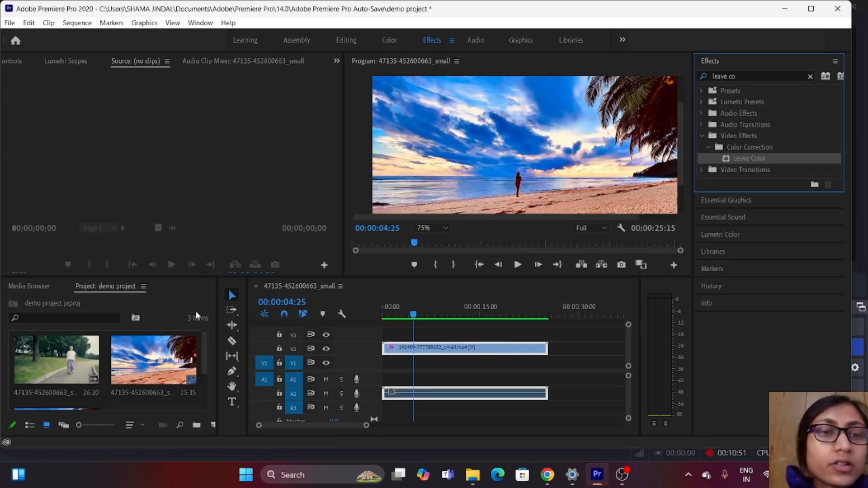
- Set Amount to Decolor to 62% at 00:00:11:12, and raise it to 99% at 00:00:23:15, without enabling keyframes
click(350, 40)
scroll(134, 208, down, 4)
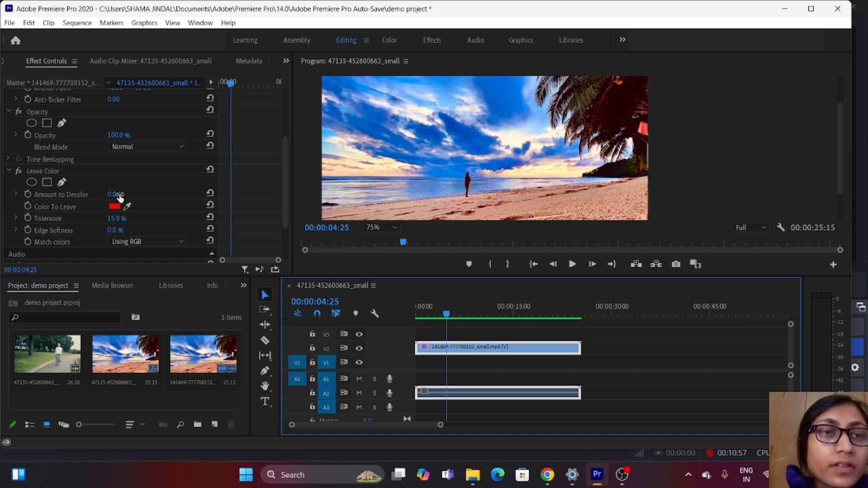
click(119, 195)
click(119, 194)
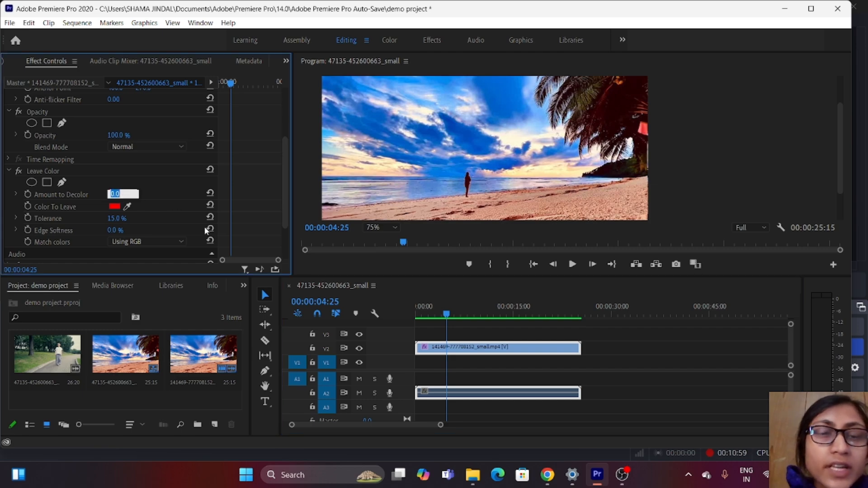
drag(447, 317, 489, 320)
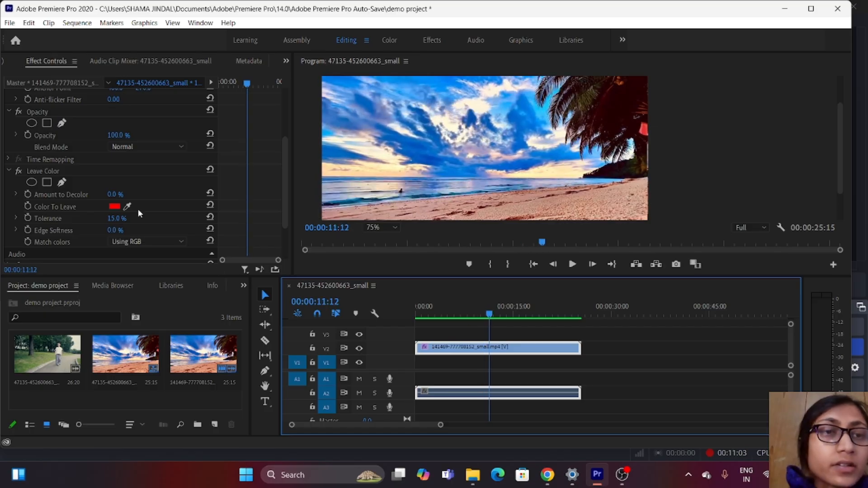
drag(118, 195, 123, 195)
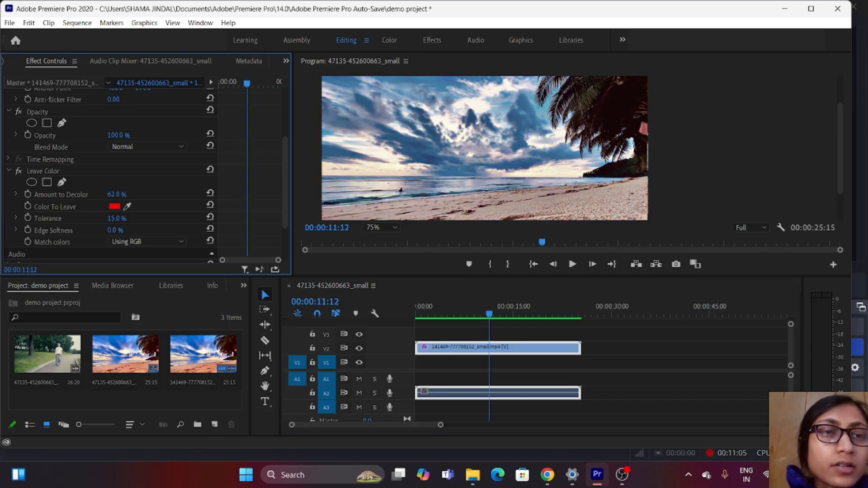
drag(489, 317, 565, 321)
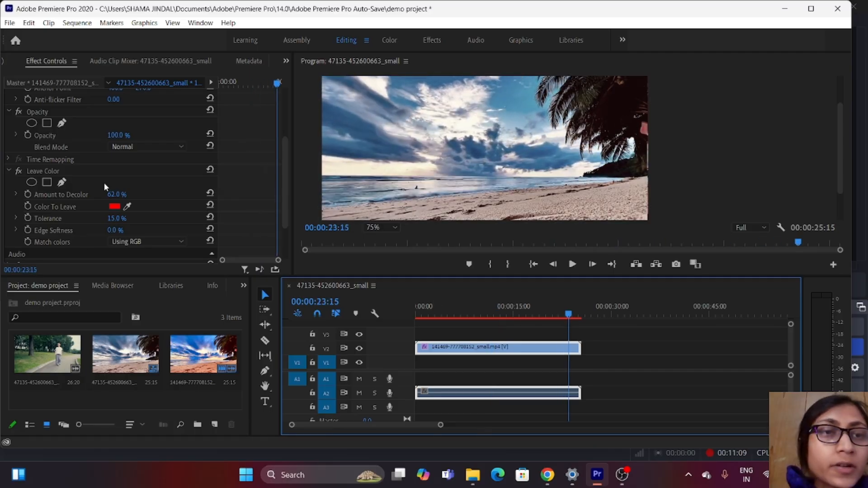
drag(113, 193, 130, 194)
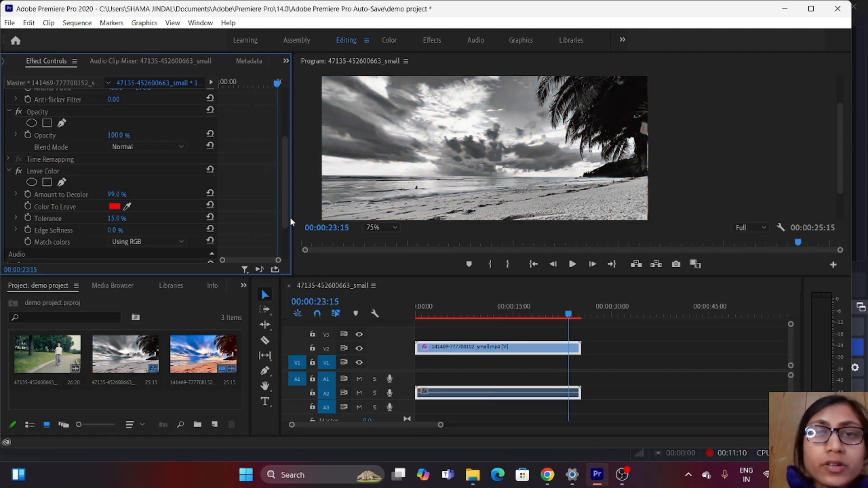
- Play the first second or so of the sequence from its beginning to check the decolored footage
click(564, 312)
key(Home)
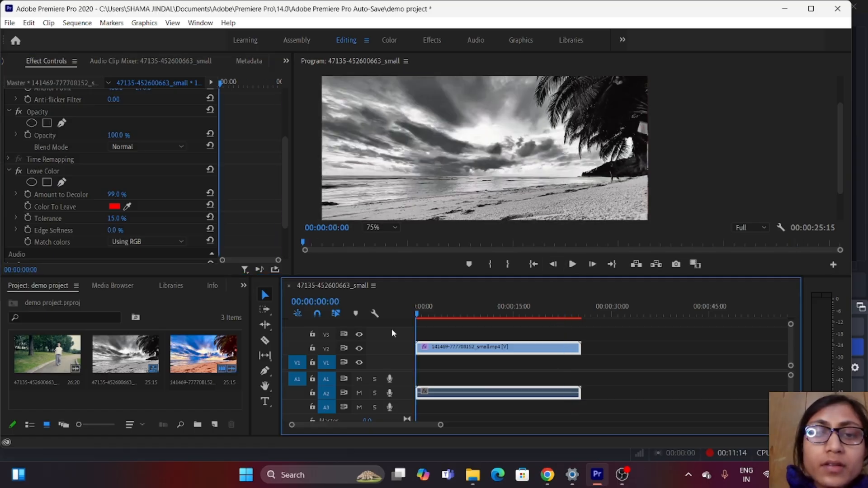
click(571, 264)
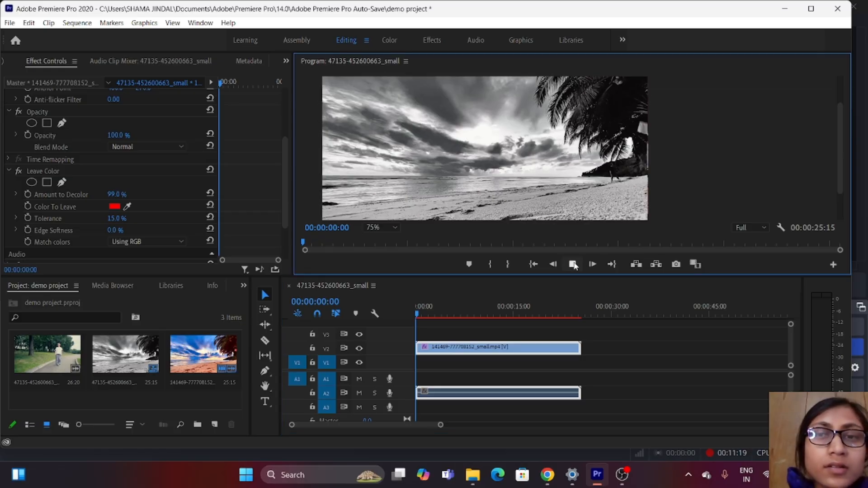
click(573, 264)
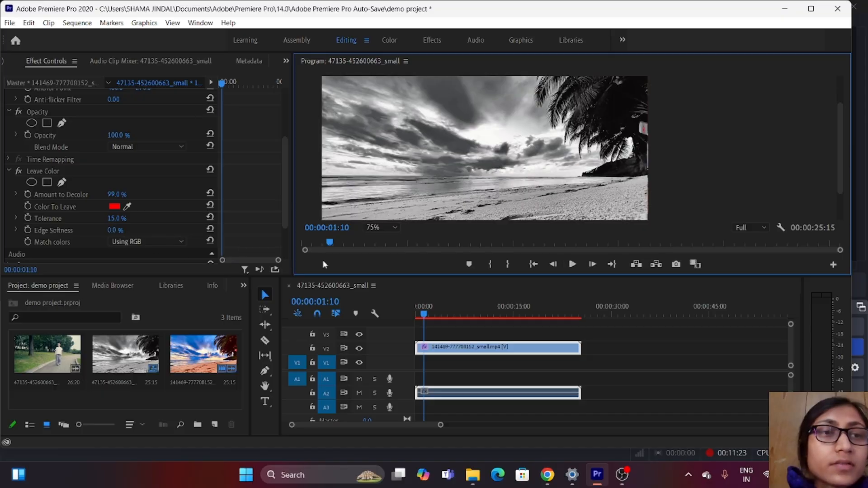
- Enable keyframing of Amount to Decolor at 00:00:00:00, and render and scrub the sequence to its end to review it
drag(420, 318, 416, 318)
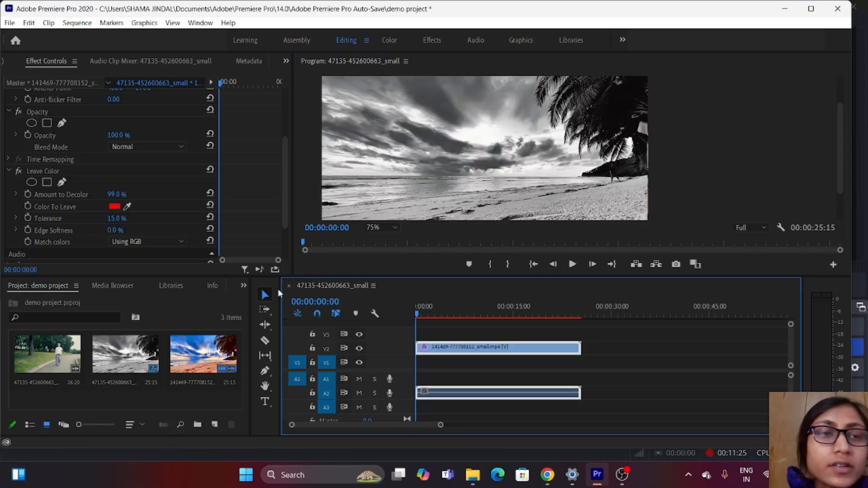
click(28, 194)
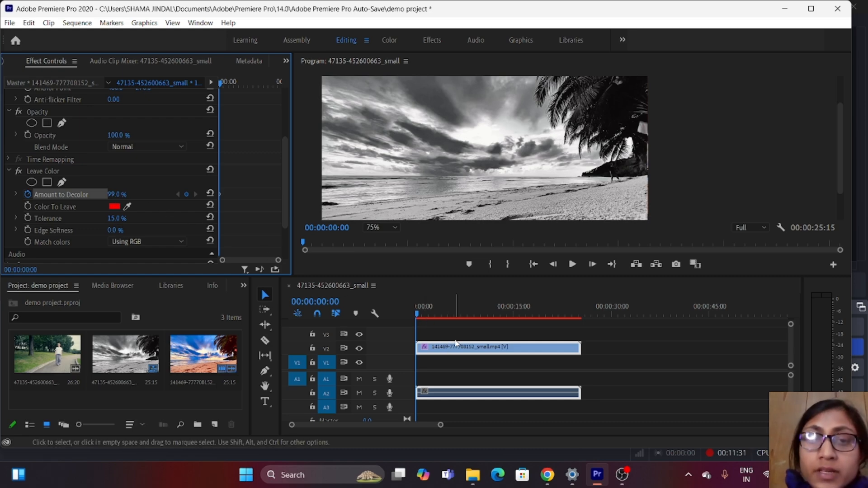
key(Return)
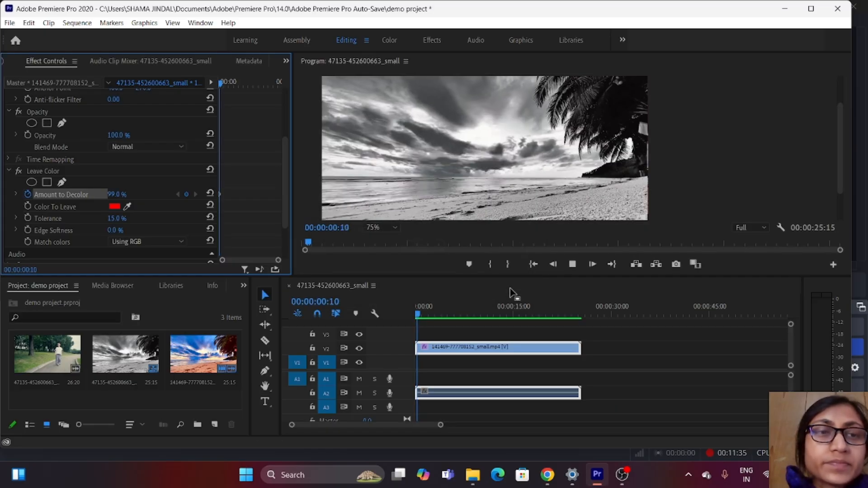
click(439, 315)
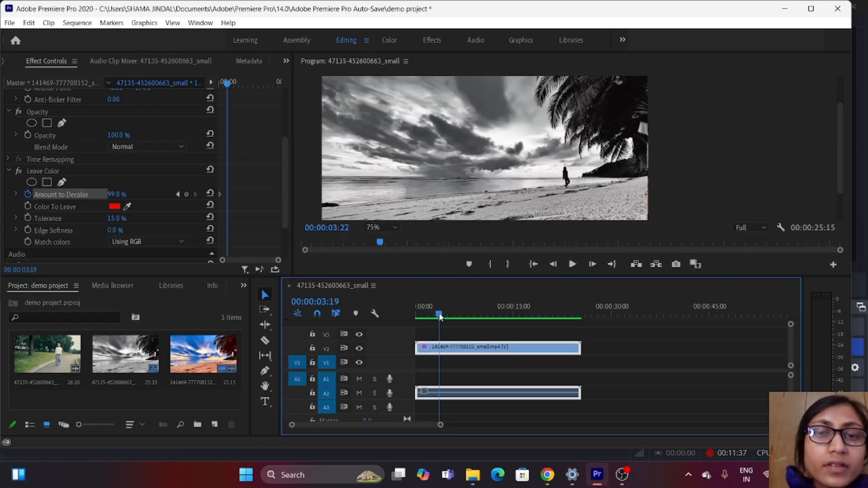
drag(439, 315, 579, 330)
- Set the Amount to Decolor keyframe at the start of the sequence to 0%
key(Home)
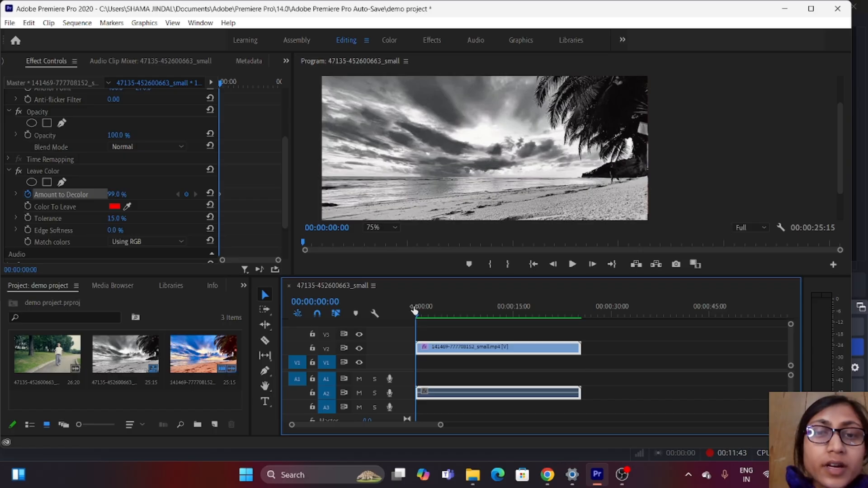
drag(120, 198, 109, 198)
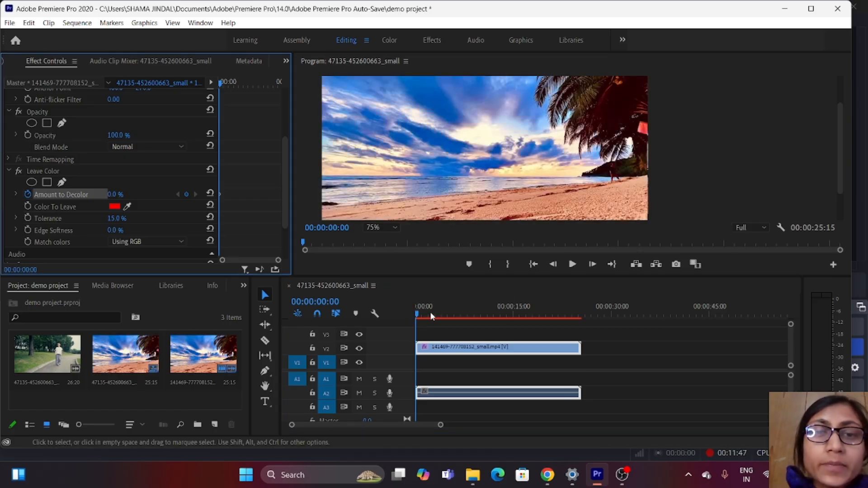
- Add an Amount to Decolor keyframe of 41% at 00:00:13:12 on the beach clip
click(416, 318)
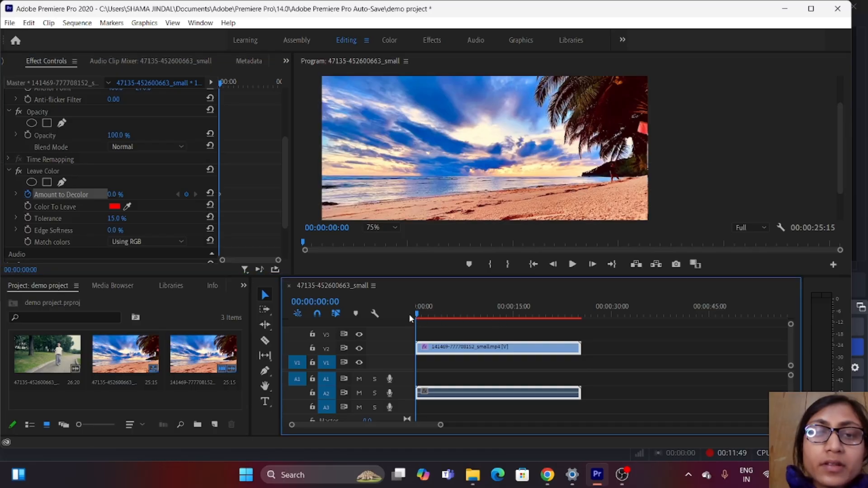
drag(417, 312, 503, 321)
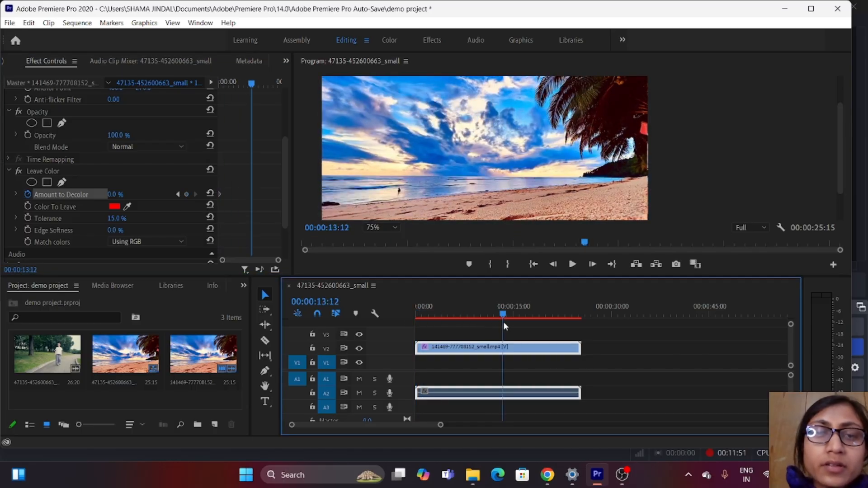
drag(116, 199, 127, 199)
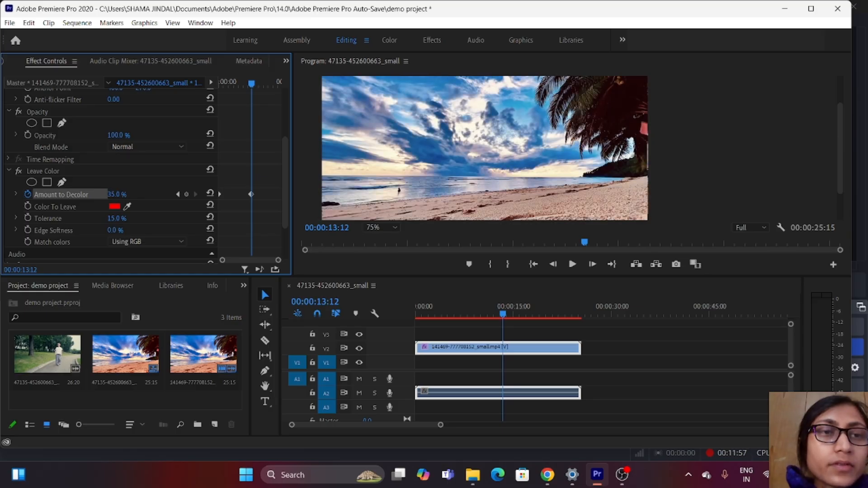
- Add an Amount to Decolor keyframe of 100% at 00:00:23:10, near the end of the beach clip
drag(503, 309, 567, 315)
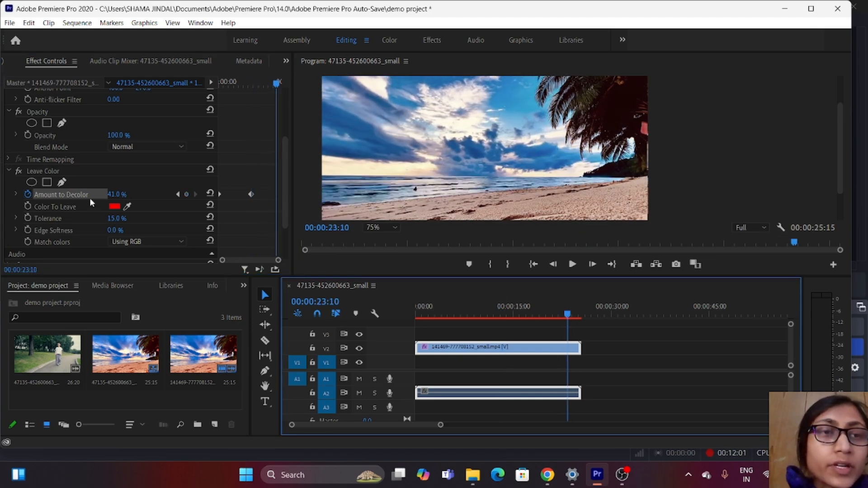
click(90, 197)
text(100)
key(Return)
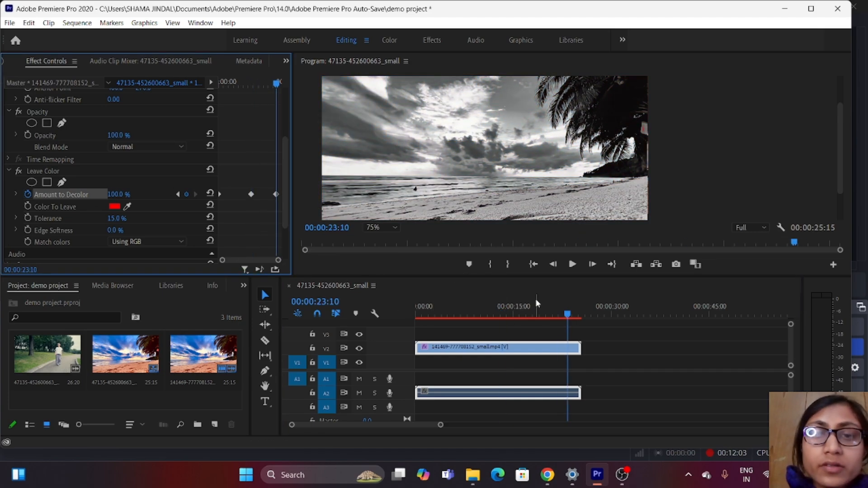
- Play the remaining footage to the sequence's end, and start playback again from 00:00:00:00 to review the keyframed decoloring
click(572, 264)
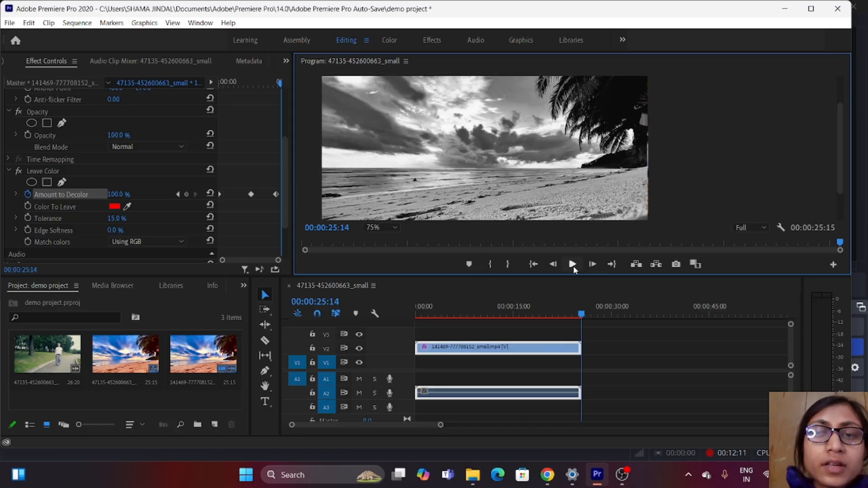
drag(582, 314, 388, 314)
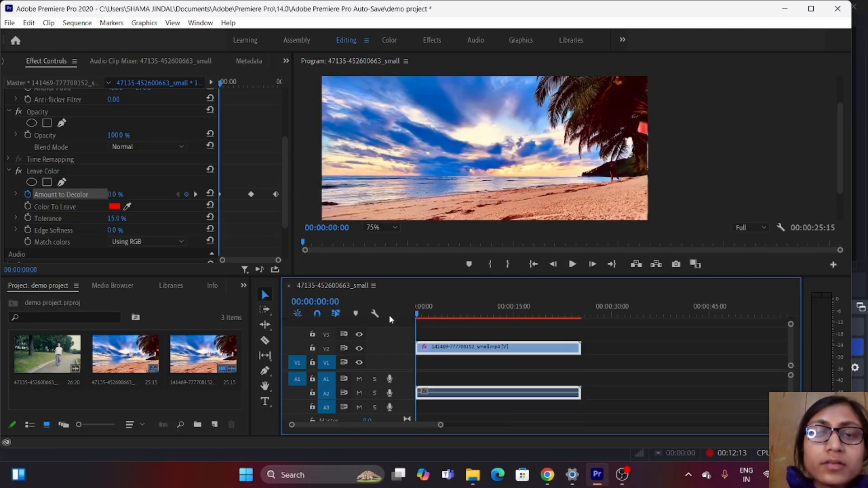
click(571, 264)
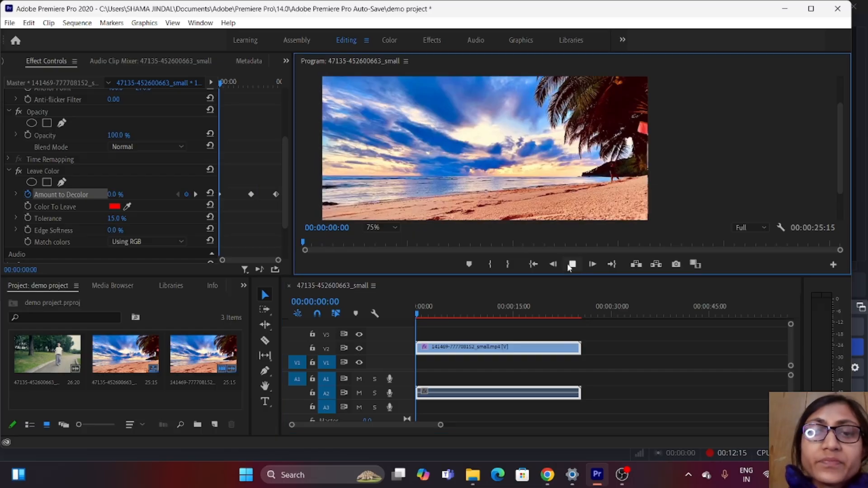